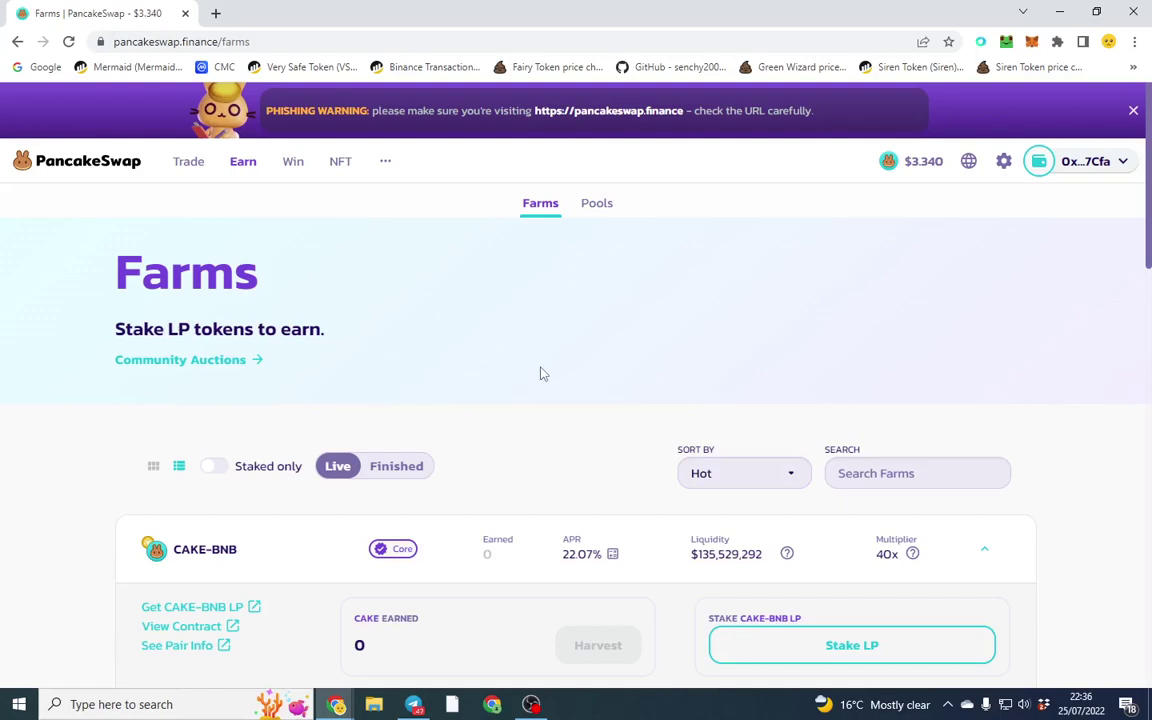
Step: Calculate the CAKE-BNB farm's return for 100 USD staked for 1 day in its ROI calculator
{"action": "scroll", "coordinate": [540, 373], "scroll_direction": "down", "scroll_amount": 4}
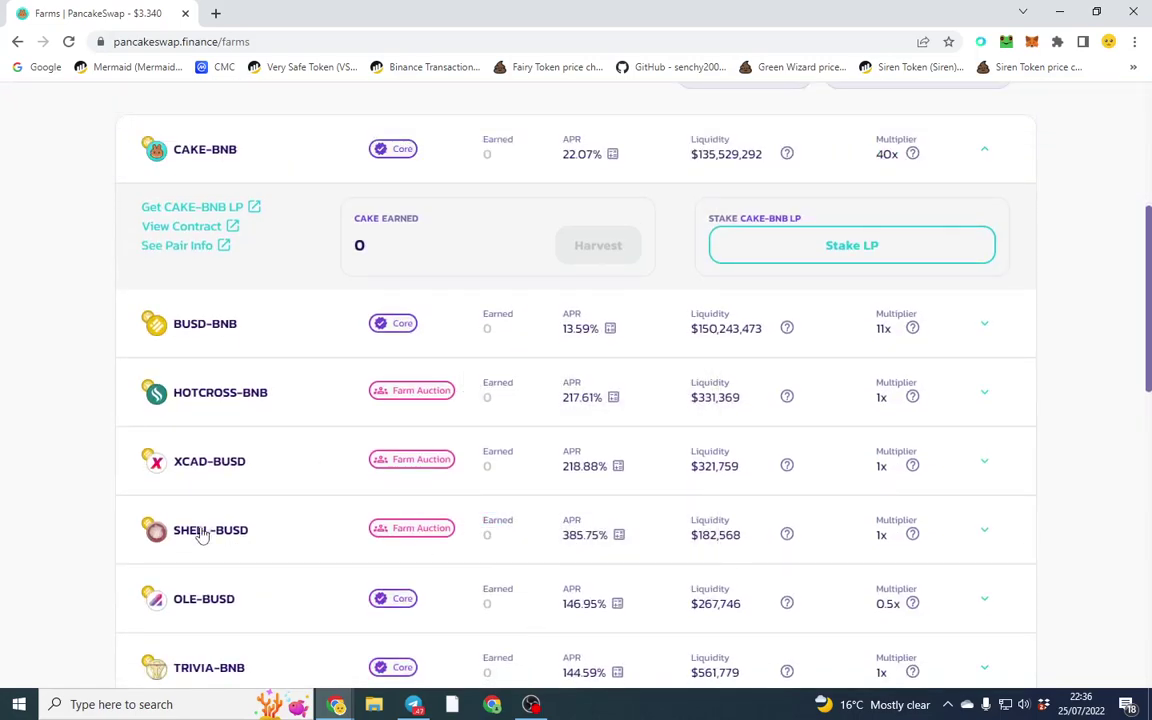
{"action": "scroll", "coordinate": [190, 510], "scroll_direction": "down", "scroll_amount": 3}
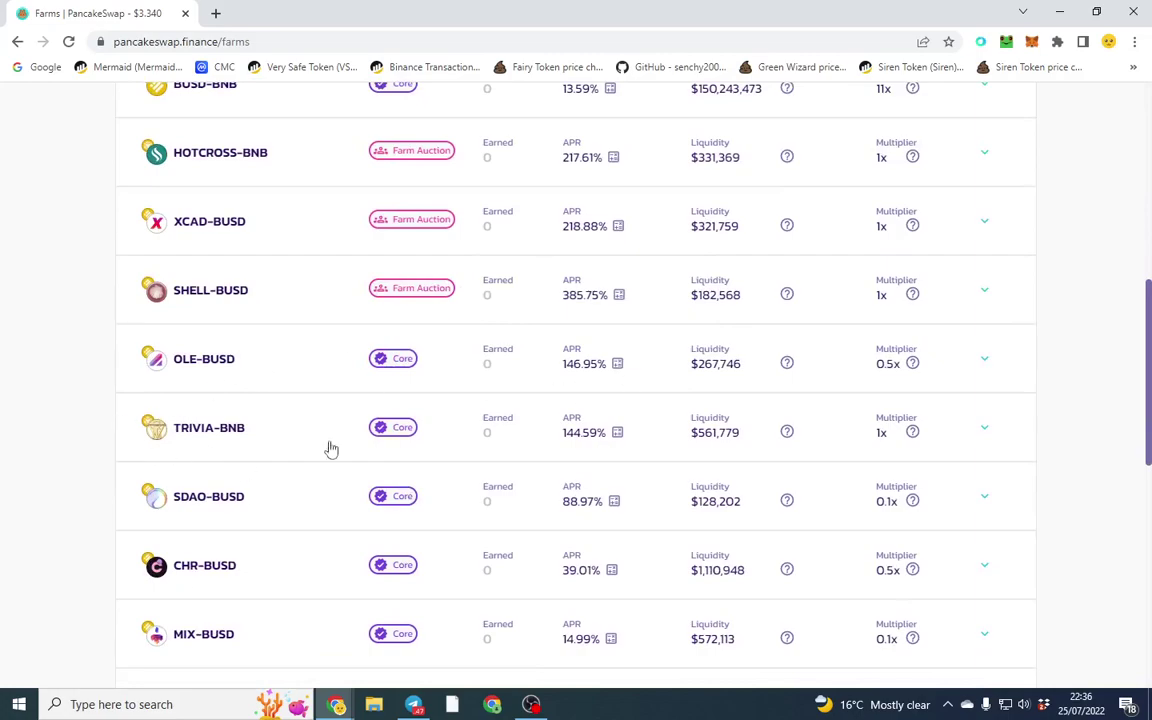
{"action": "scroll", "coordinate": [522, 489], "scroll_direction": "up", "scroll_amount": 6}
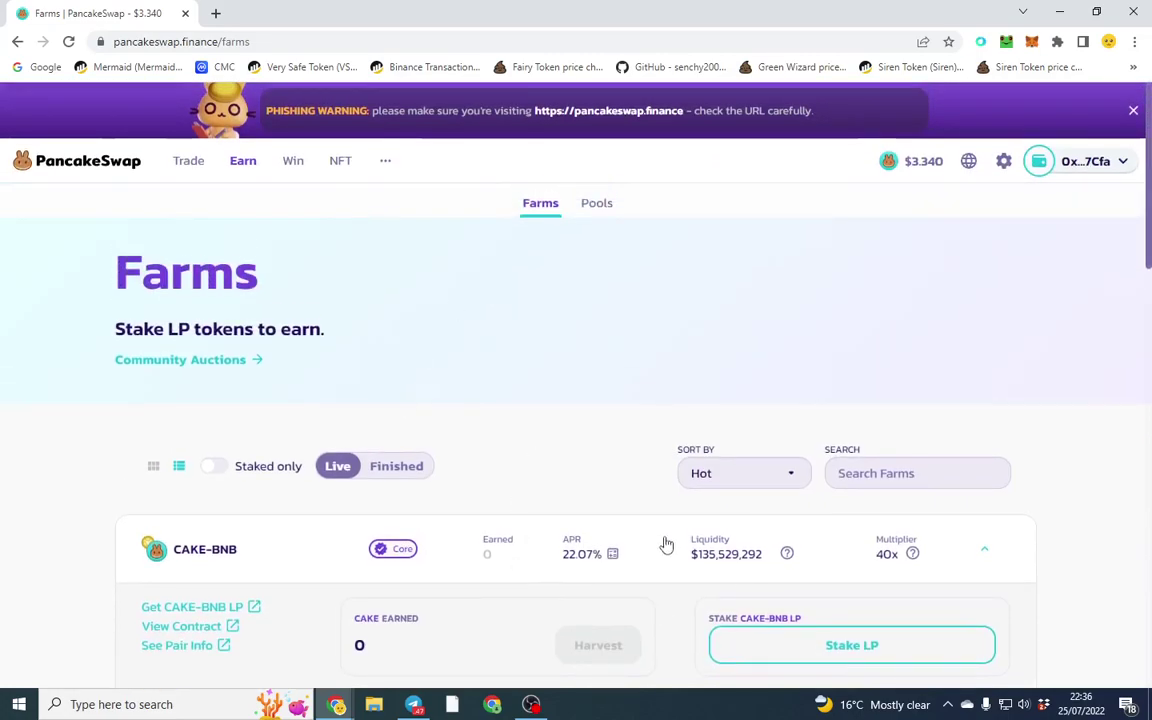
{"action": "scroll", "coordinate": [620, 500], "scroll_direction": "down", "scroll_amount": 2}
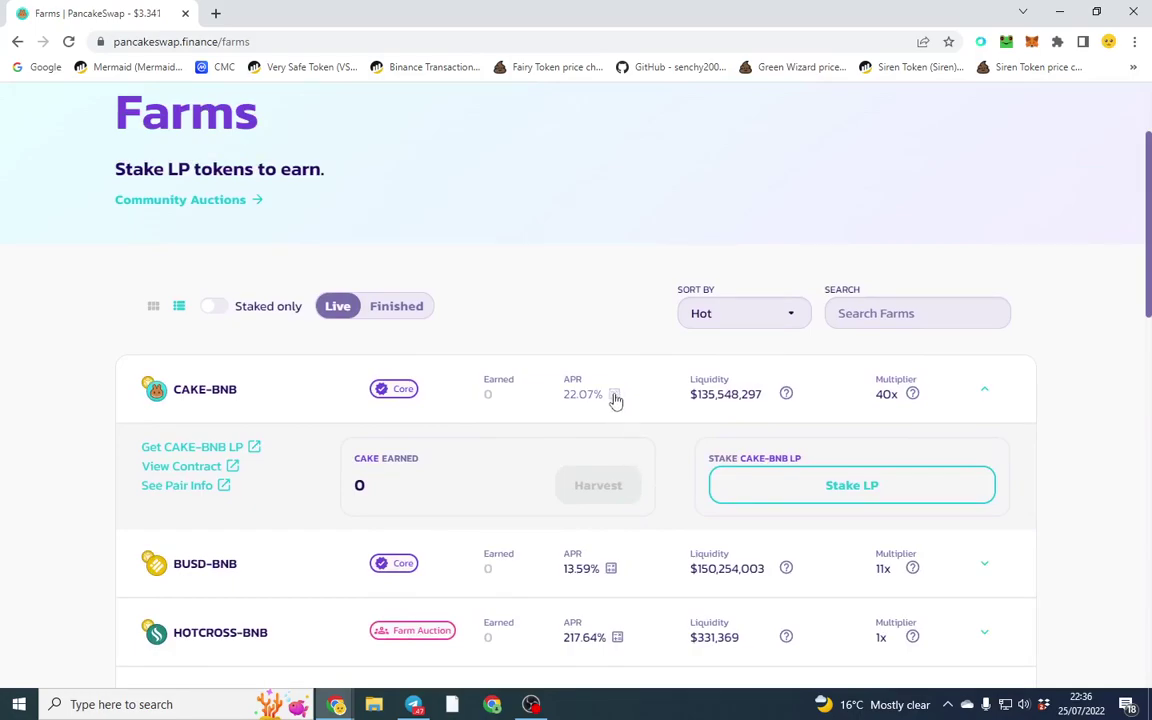
{"action": "left_click", "coordinate": [614, 396]}
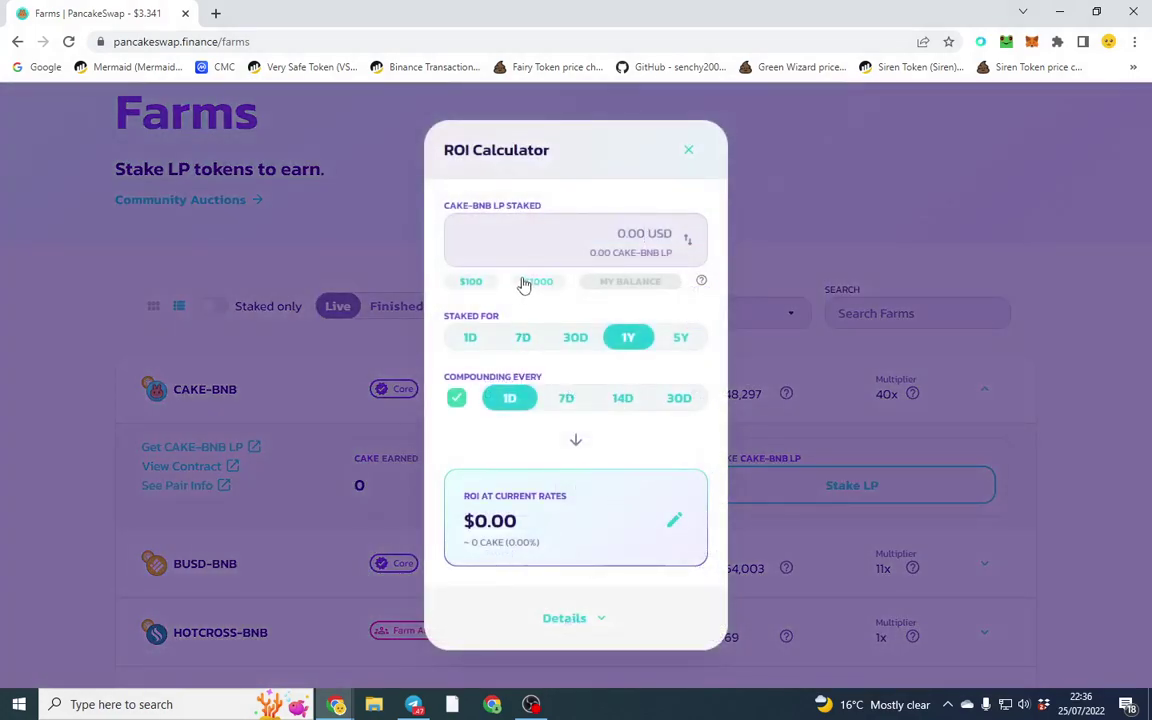
{"action": "type", "text": "100"}
{"action": "left_click", "coordinate": [468, 337]}
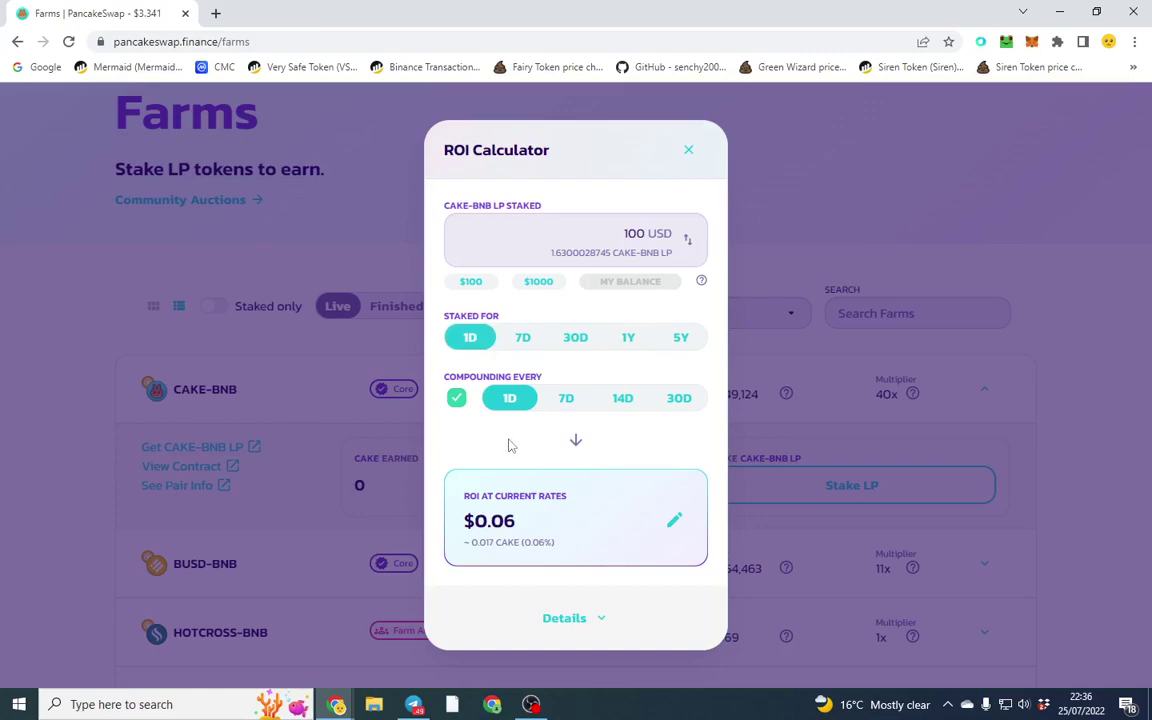
Step: Compare compounding every 7, 14 and 30 days in the ROI calculator, and close it
{"action": "left_click", "coordinate": [566, 400]}
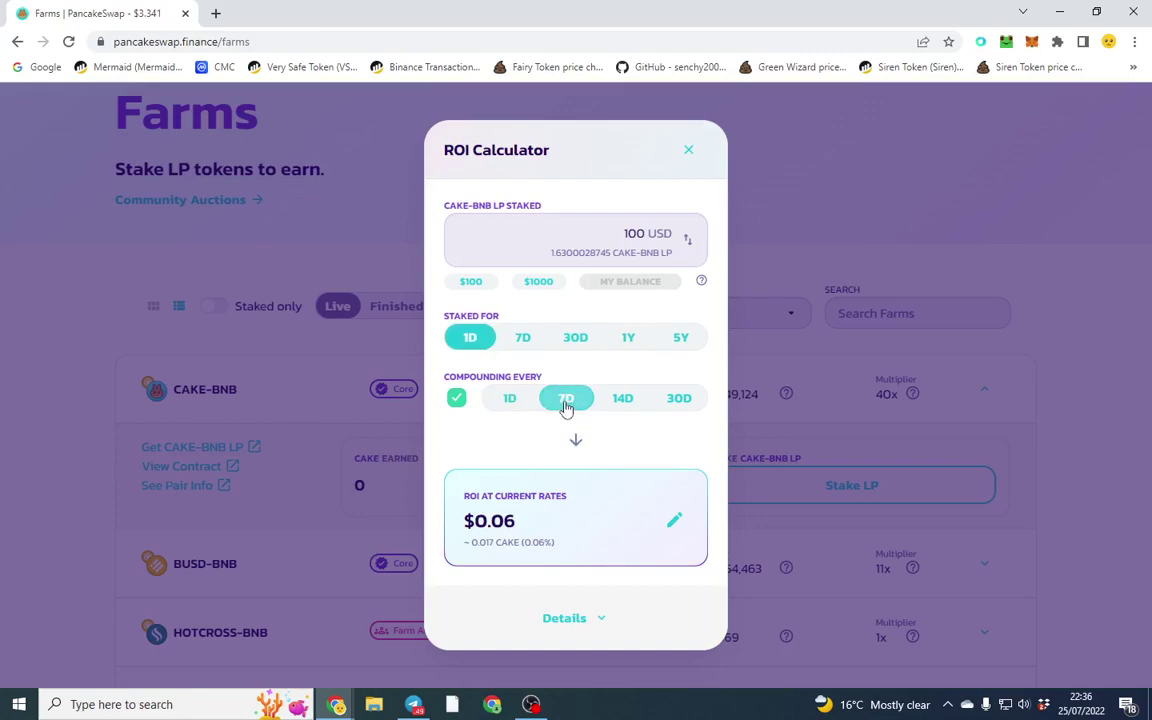
{"action": "left_click", "coordinate": [622, 399]}
{"action": "left_click", "coordinate": [679, 399]}
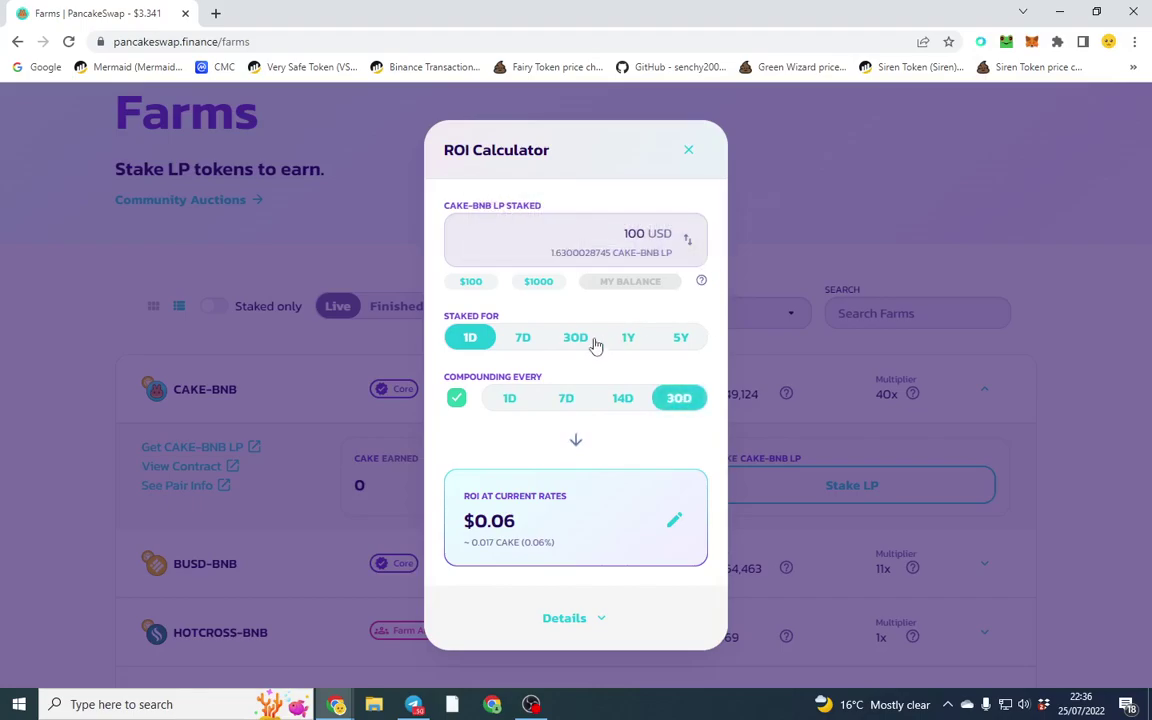
{"action": "left_click", "coordinate": [592, 346]}
{"action": "left_click", "coordinate": [688, 150]}
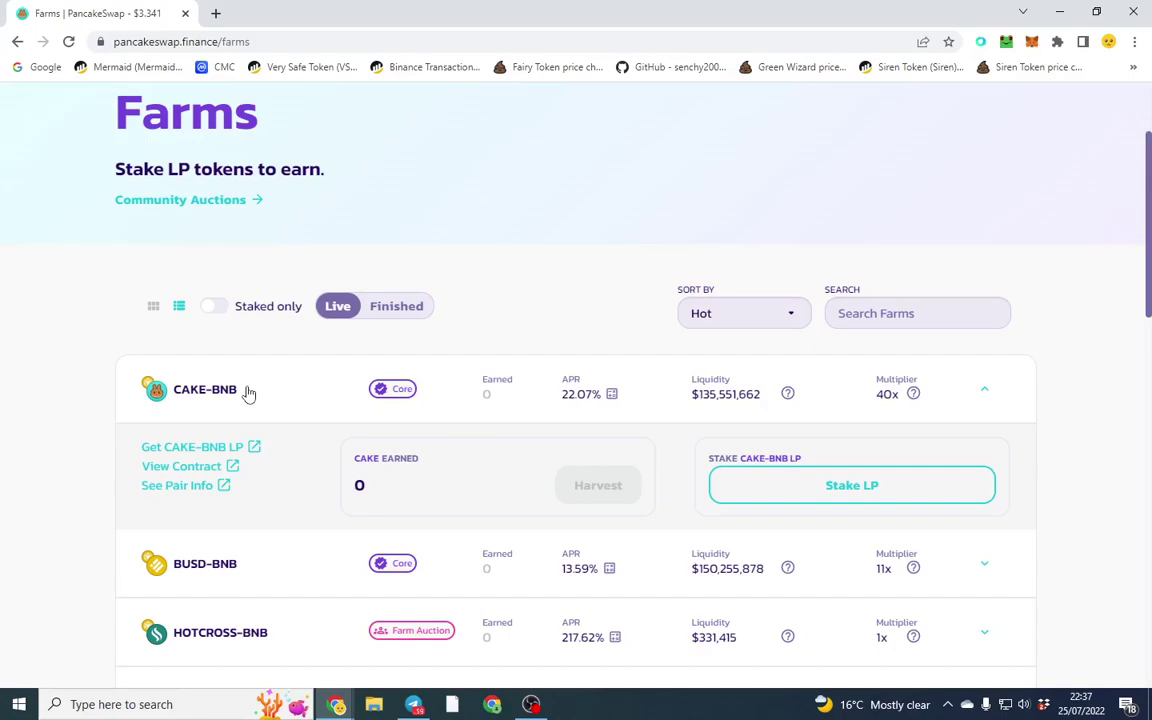
Step: Open the add-liquidity form for the BNB and CAKE pair
{"action": "scroll", "coordinate": [329, 370], "scroll_direction": "up", "scroll_amount": 2}
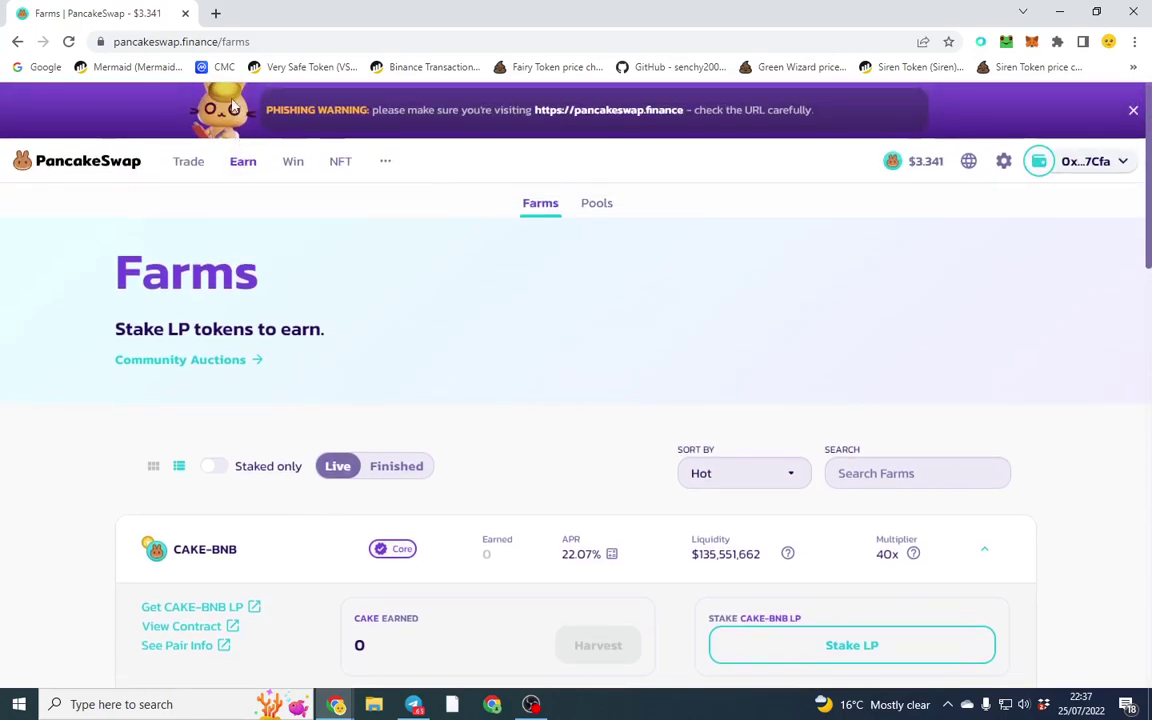
{"action": "mouse_move", "coordinate": [175, 172]}
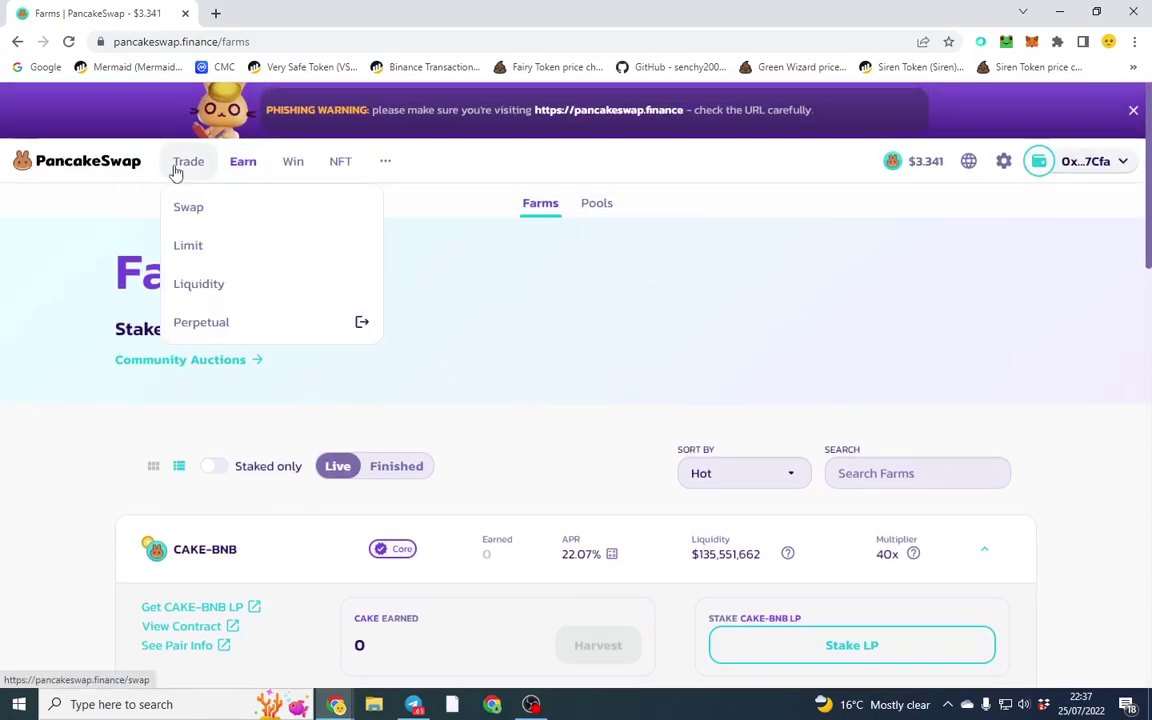
{"action": "left_click", "coordinate": [229, 289]}
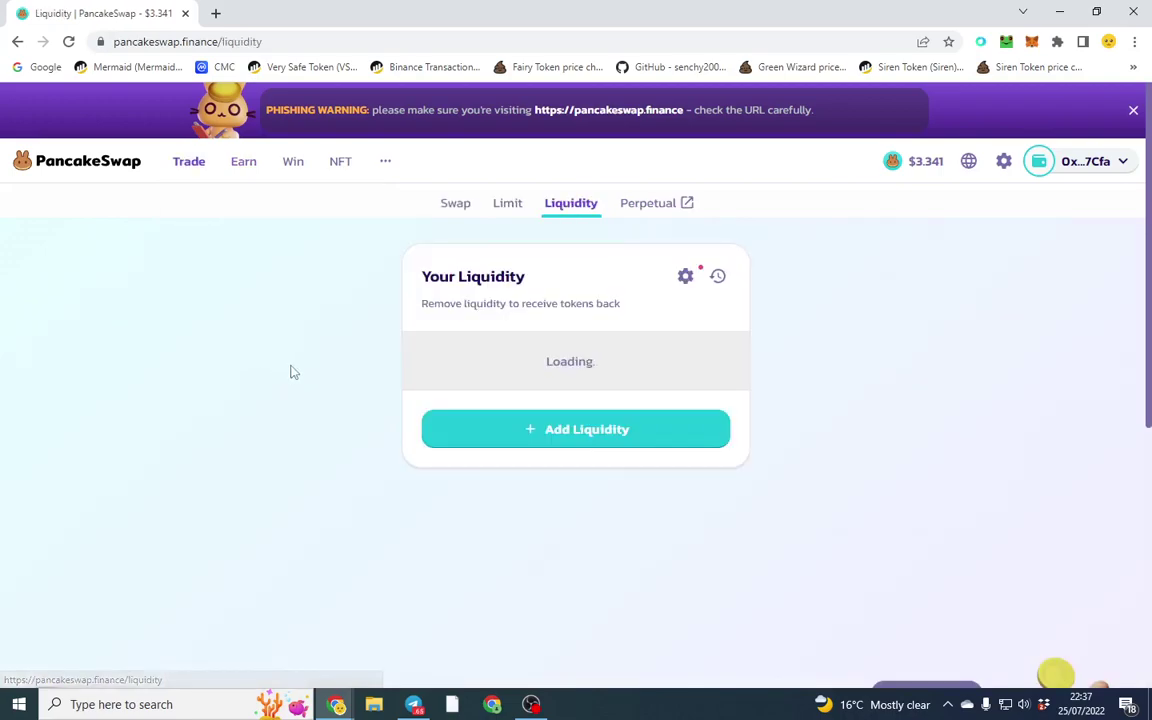
{"action": "left_click", "coordinate": [575, 433]}
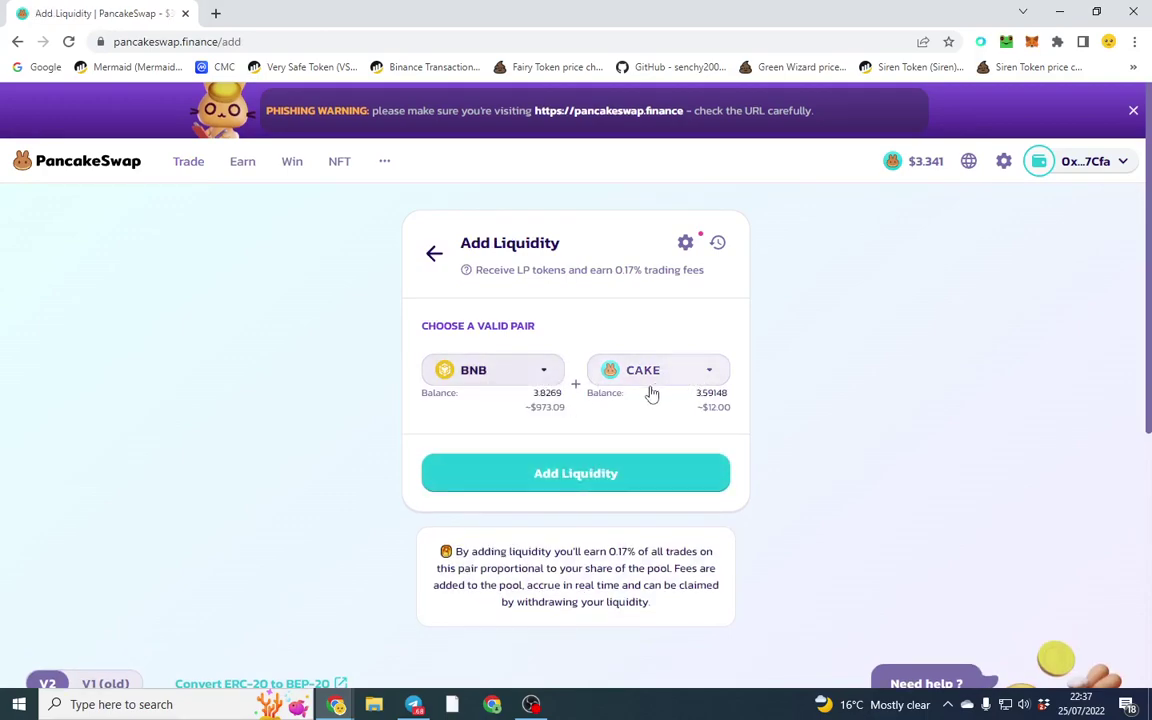
{"action": "left_click", "coordinate": [597, 470]}
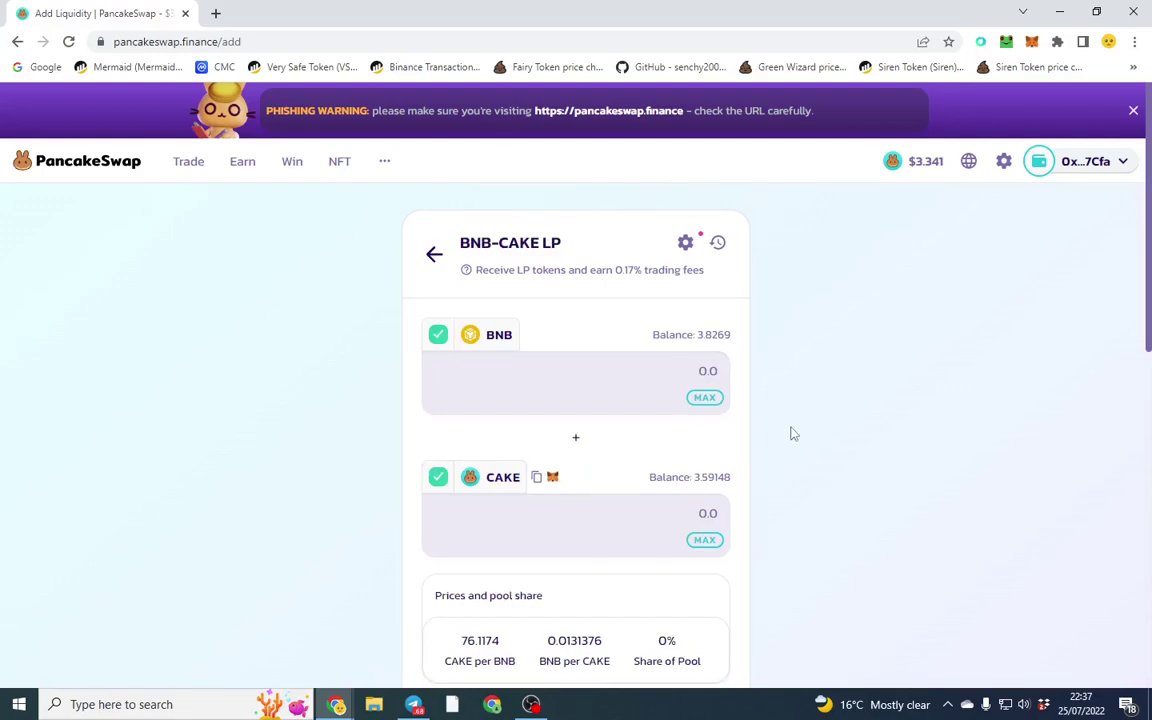
Step: Supply the maximum CAKE balance with the matching BNB as liquidity, and approve the transaction in MetaMask
{"action": "left_click", "coordinate": [705, 540]}
{"action": "scroll", "coordinate": [812, 484], "scroll_direction": "down", "scroll_amount": 2}
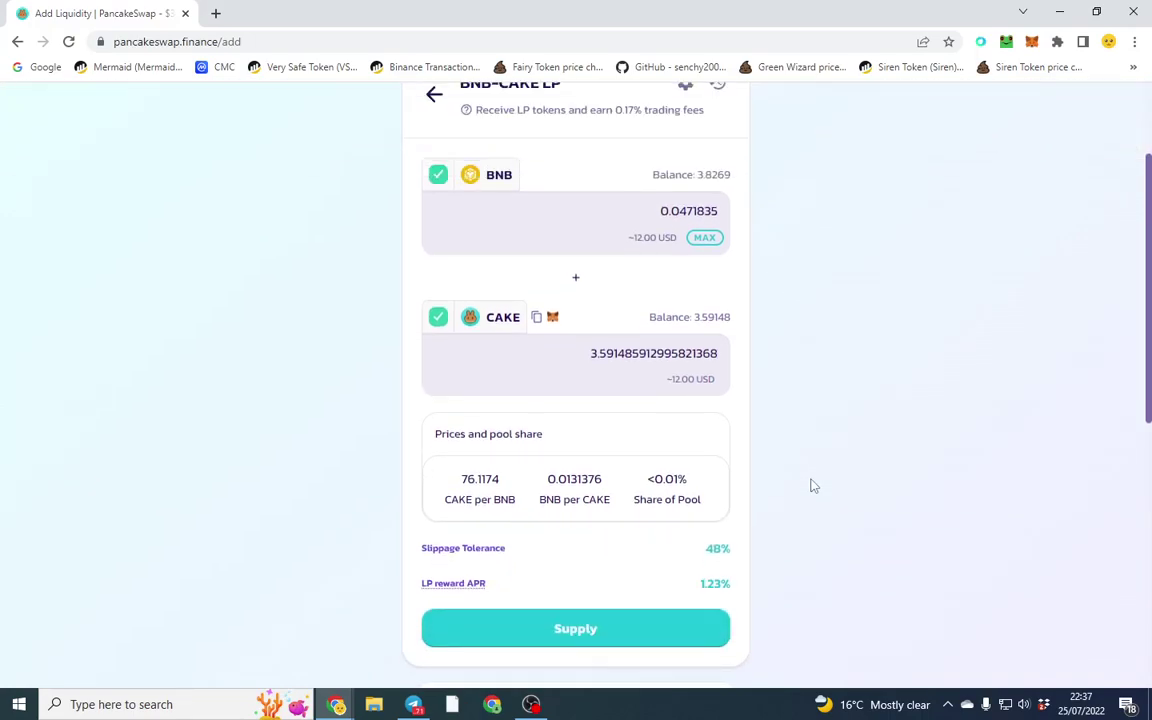
{"action": "left_click", "coordinate": [651, 627]}
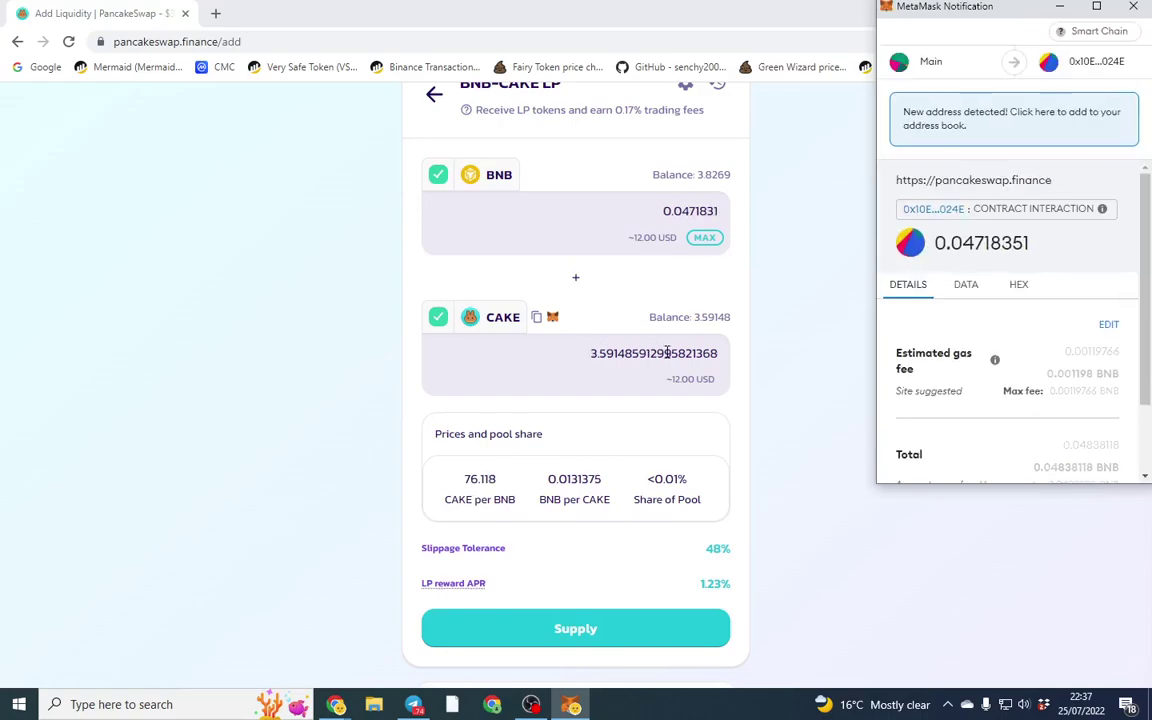
{"action": "scroll", "coordinate": [1062, 408], "scroll_direction": "down", "scroll_amount": 2}
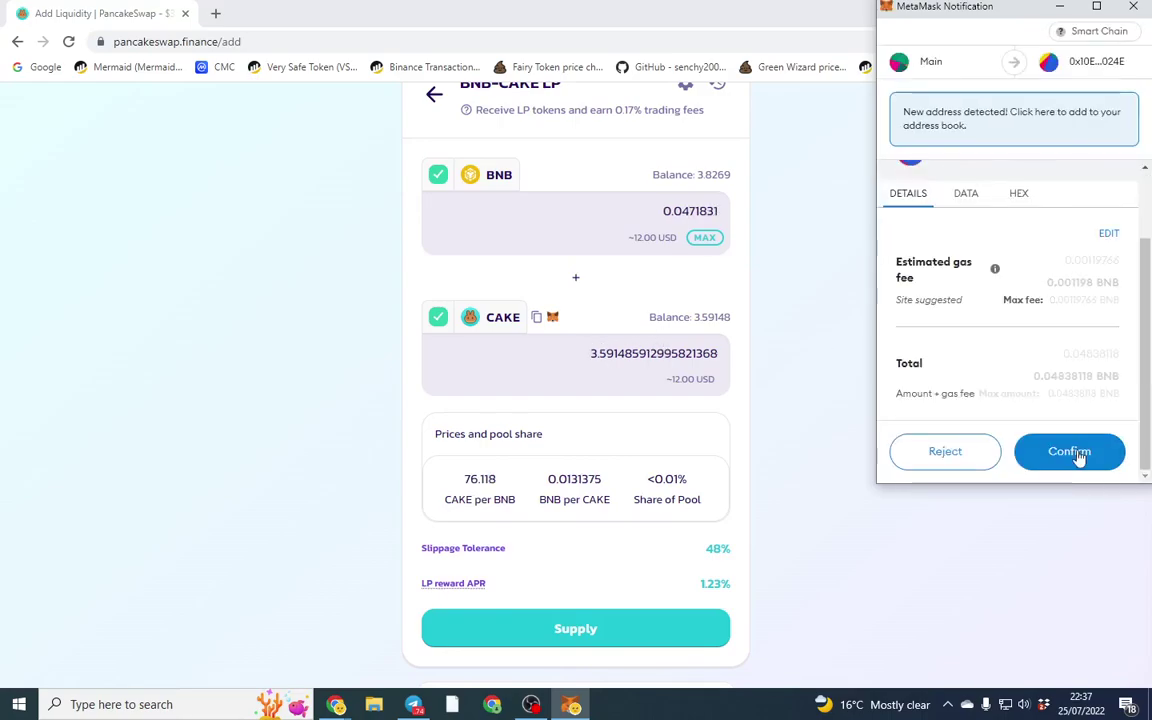
{"action": "left_click", "coordinate": [1067, 455]}
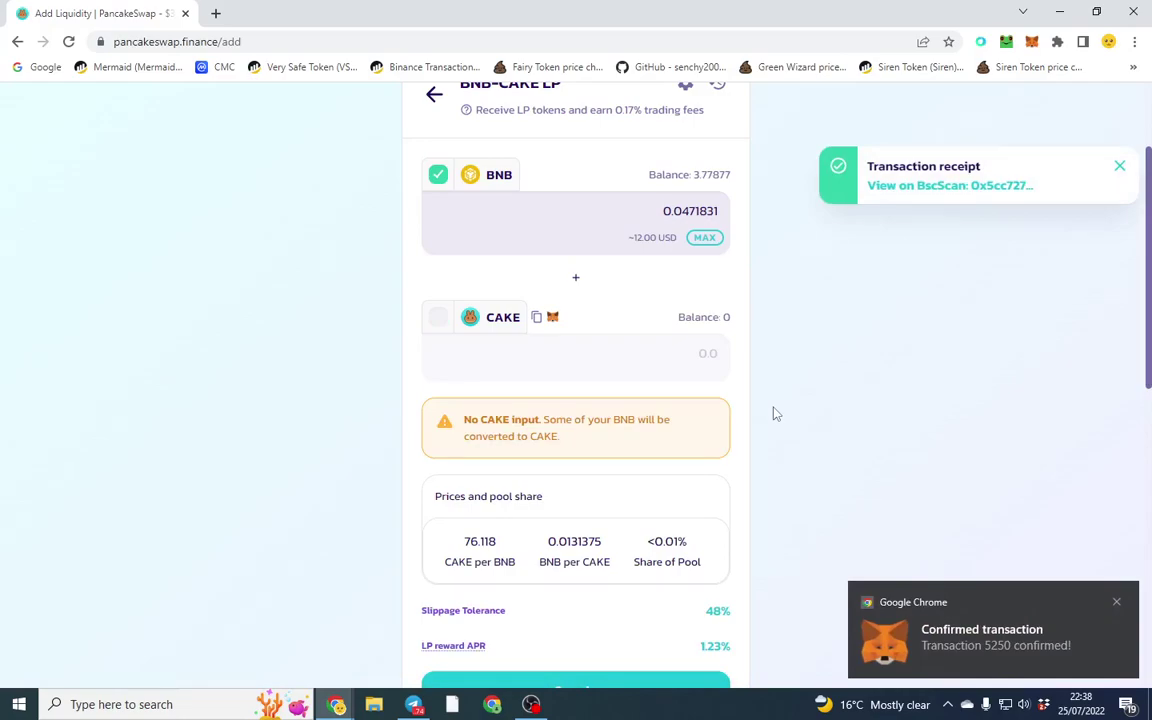
Step: Supply 0.0471831 BNB without any CAKE to the BNB-CAKE pool, and approve the transaction in MetaMask
{"action": "scroll", "coordinate": [700, 415], "scroll_direction": "down", "scroll_amount": 3}
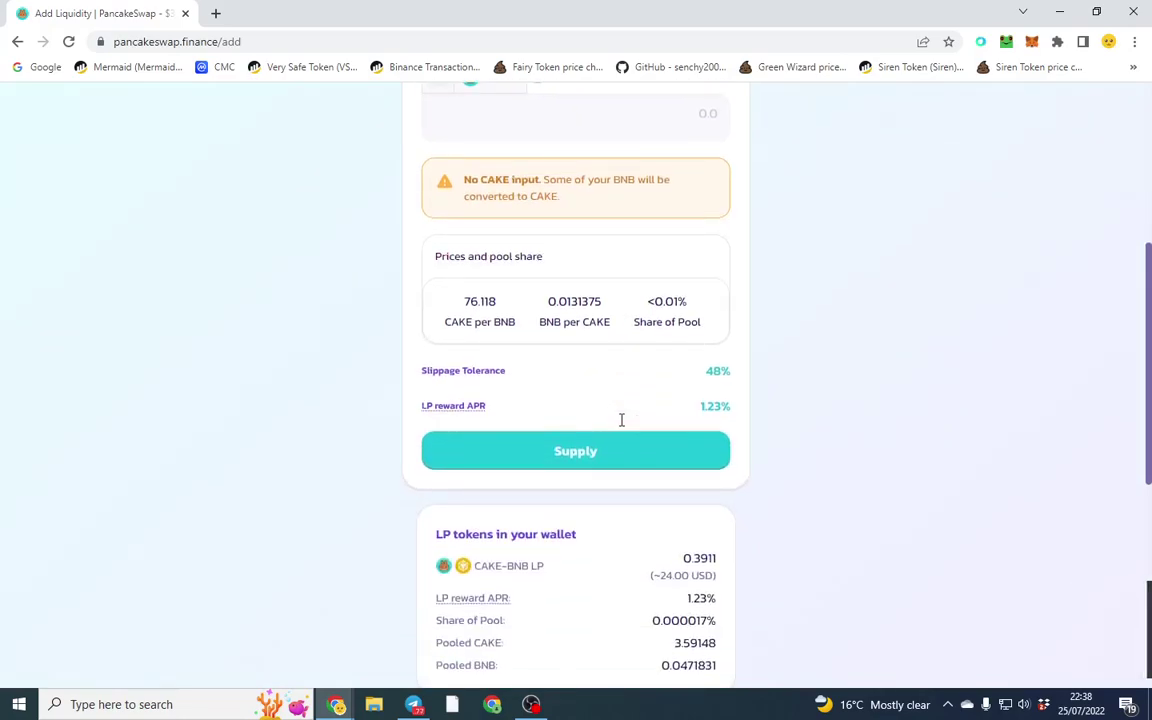
{"action": "left_click", "coordinate": [565, 456]}
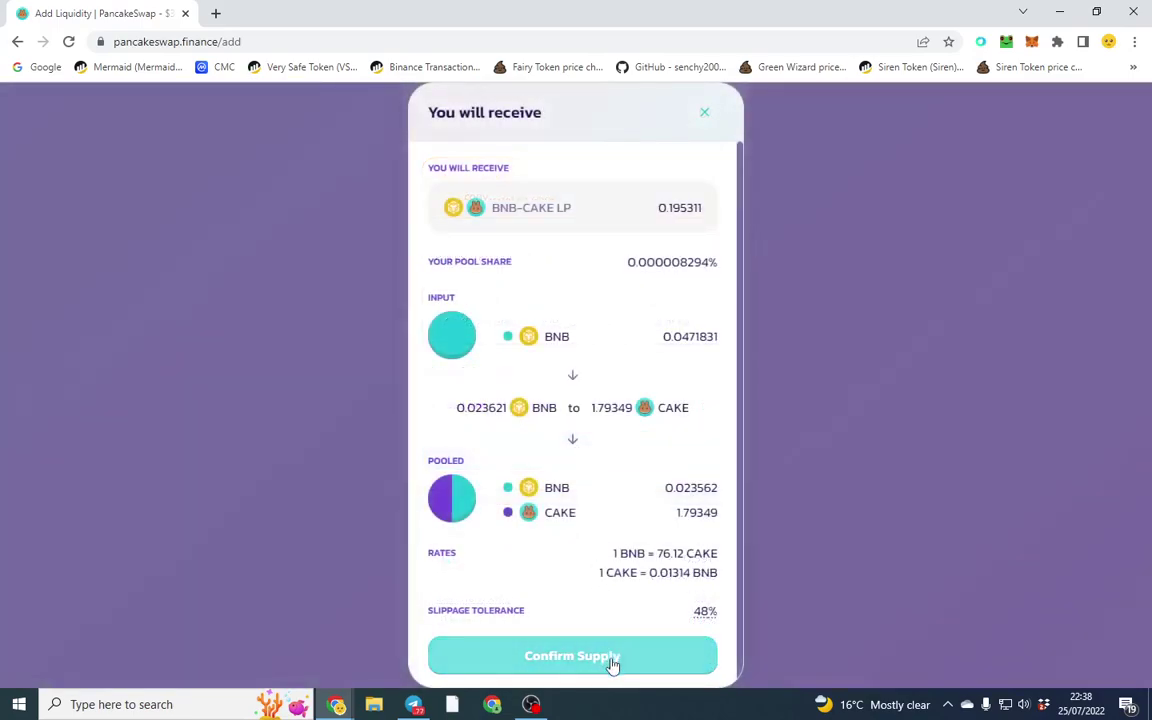
{"action": "left_click", "coordinate": [612, 660]}
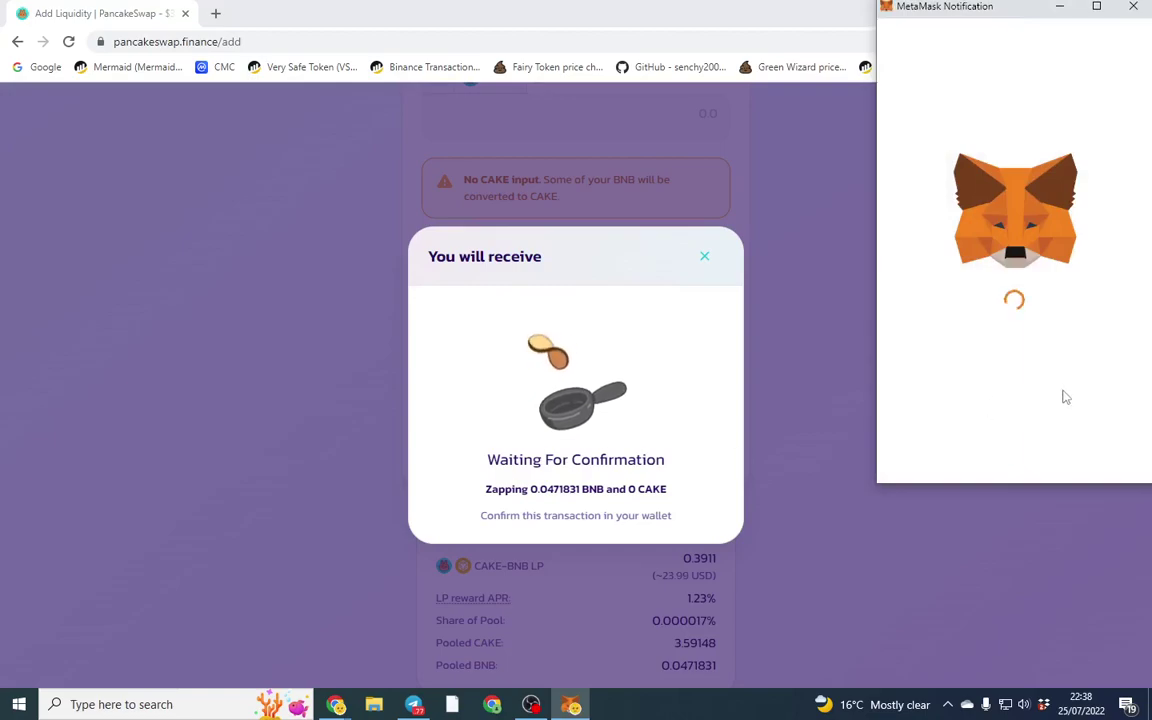
{"action": "scroll", "coordinate": [1070, 420], "scroll_direction": "down", "scroll_amount": 2}
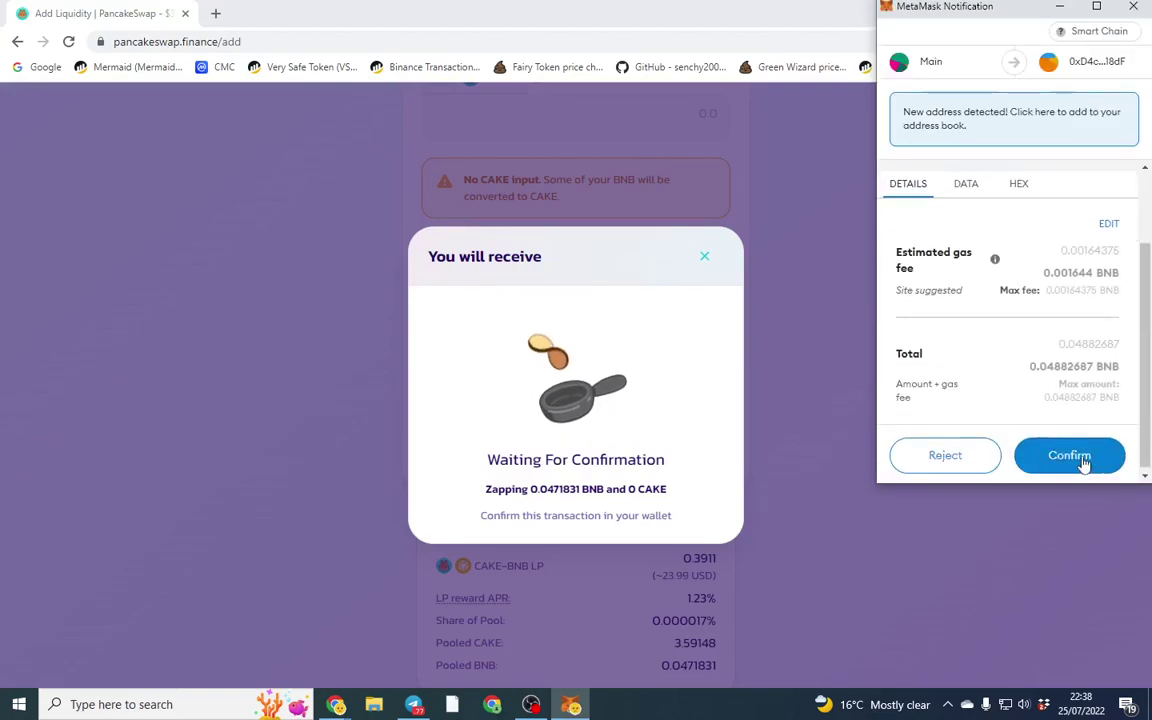
{"action": "left_click", "coordinate": [1080, 458]}
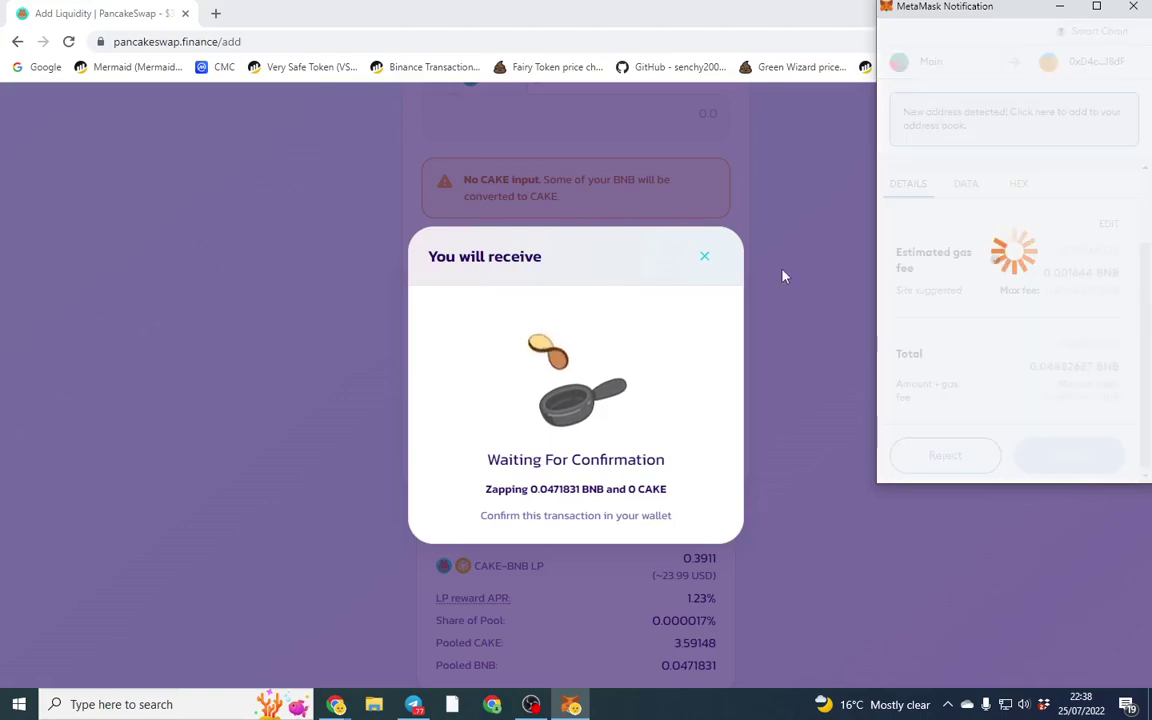
{"action": "left_click", "coordinate": [597, 540]}
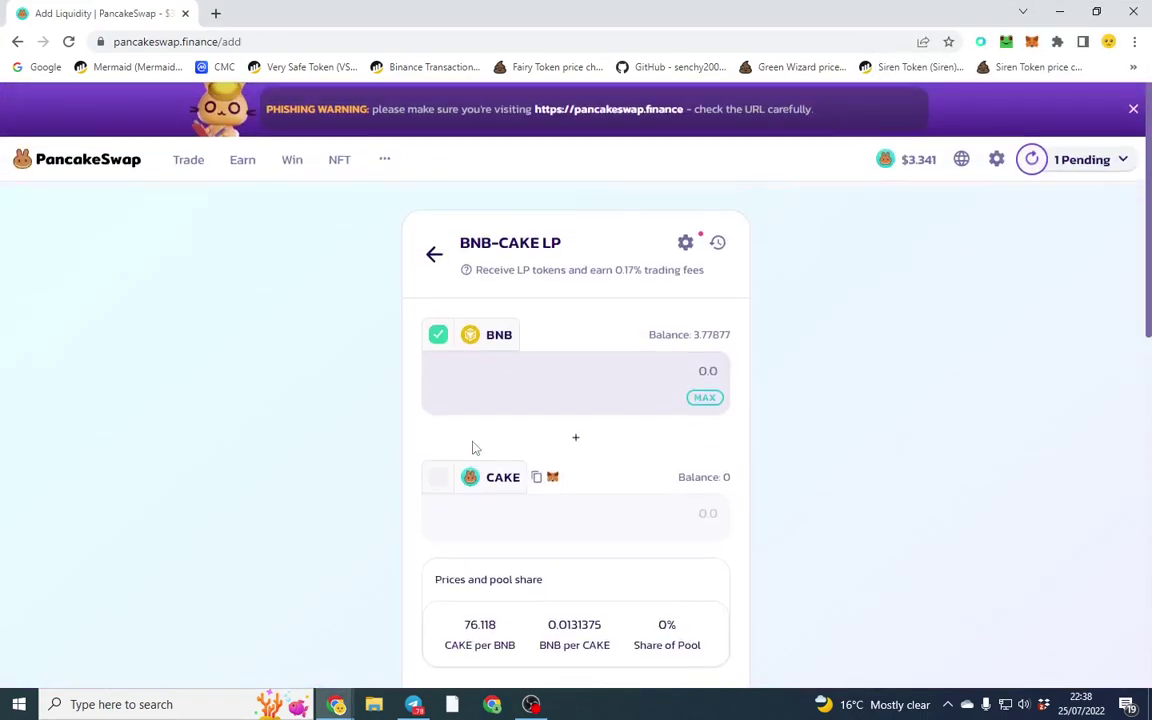
Step: Open the stake dialog of the CAKE-BNB farm and enter the maximum LP token balance
{"action": "mouse_move", "coordinate": [247, 166]}
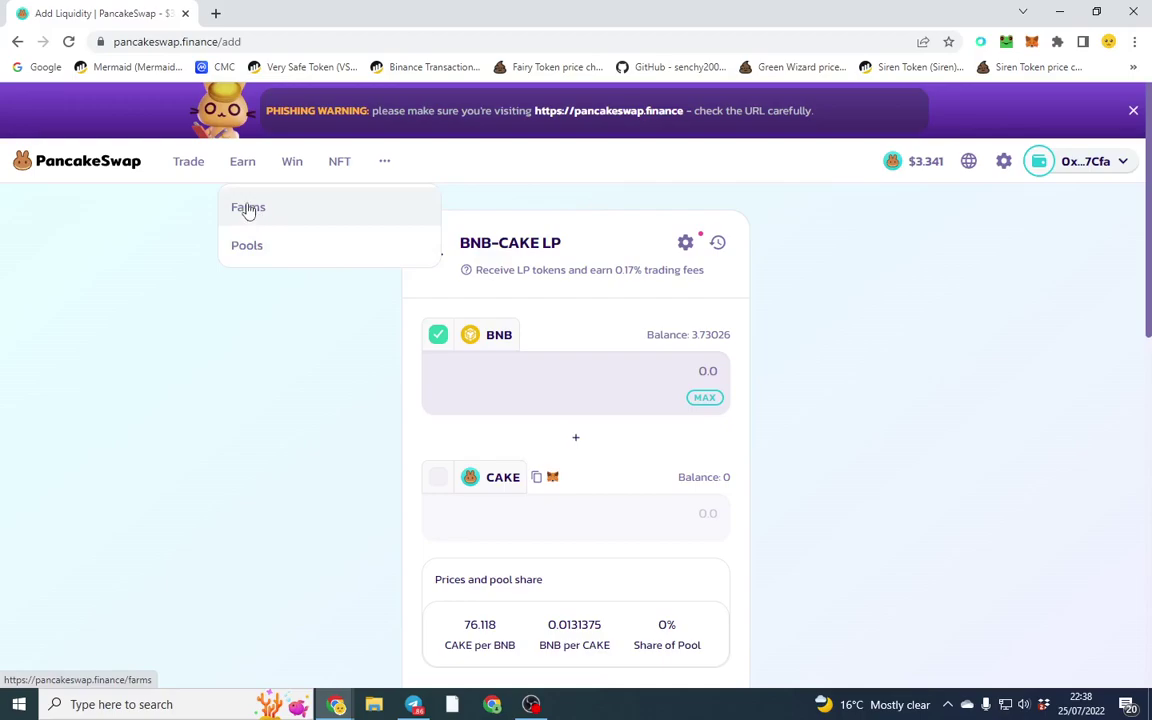
{"action": "left_click", "coordinate": [248, 208]}
{"action": "scroll", "coordinate": [745, 368], "scroll_direction": "down", "scroll_amount": 3}
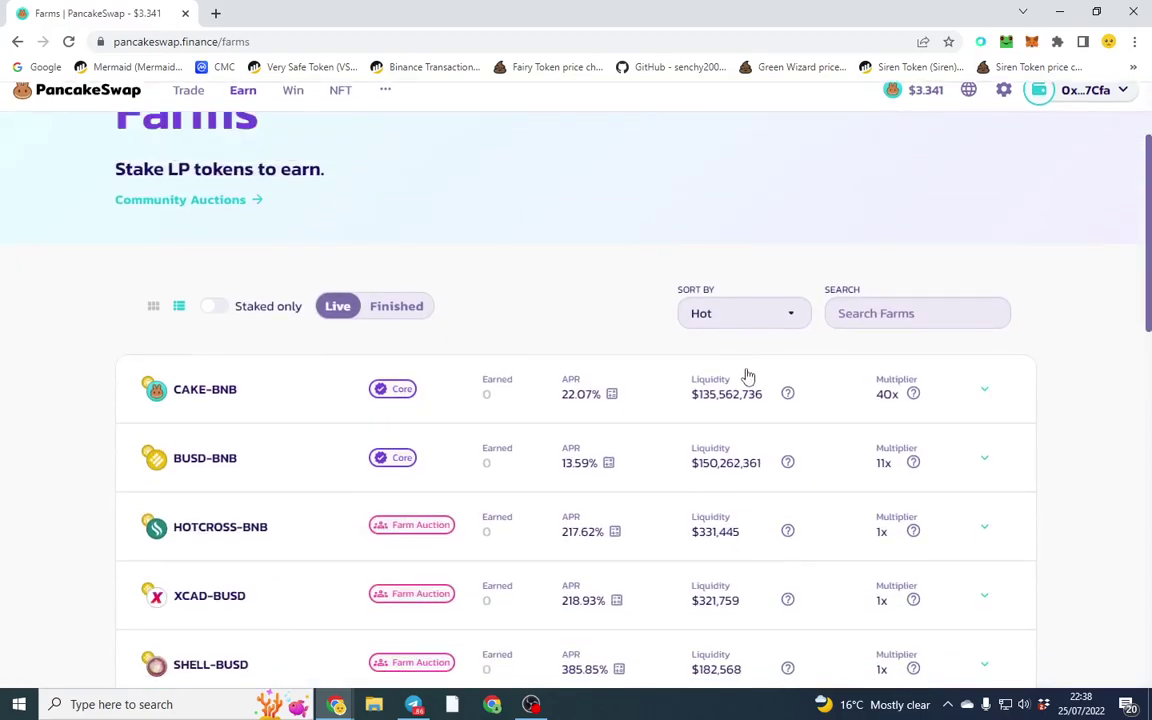
{"action": "left_click", "coordinate": [247, 400]}
{"action": "left_click", "coordinate": [890, 483]}
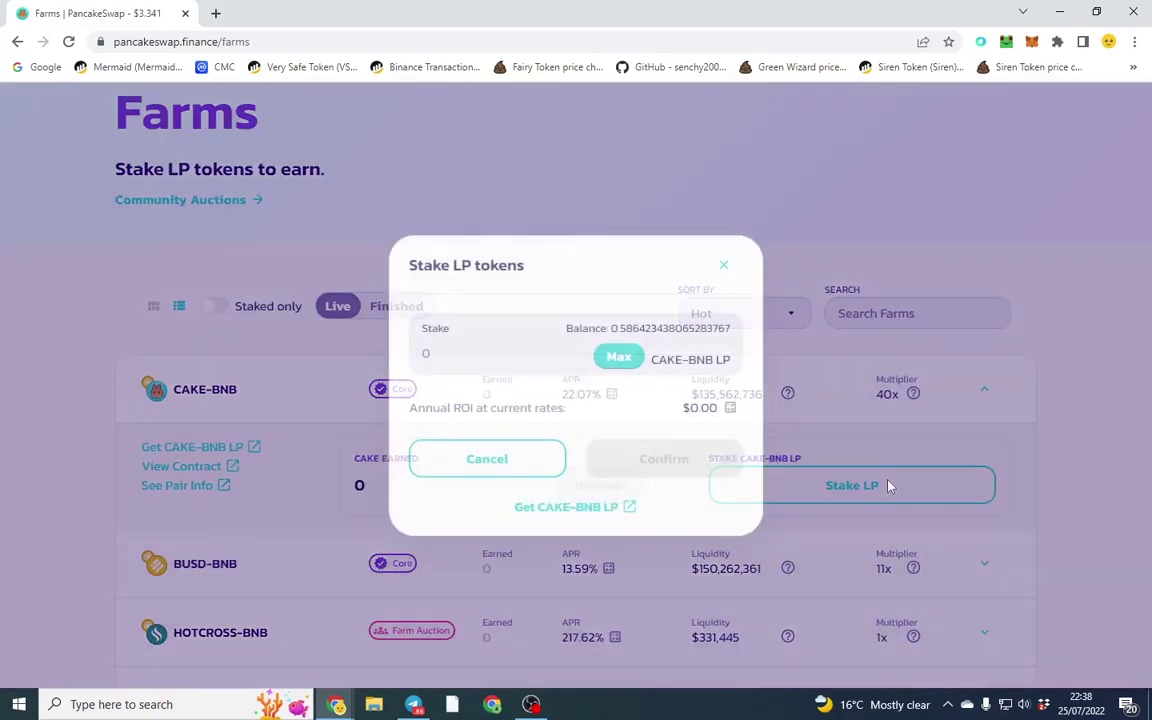
{"action": "left_click", "coordinate": [618, 357]}
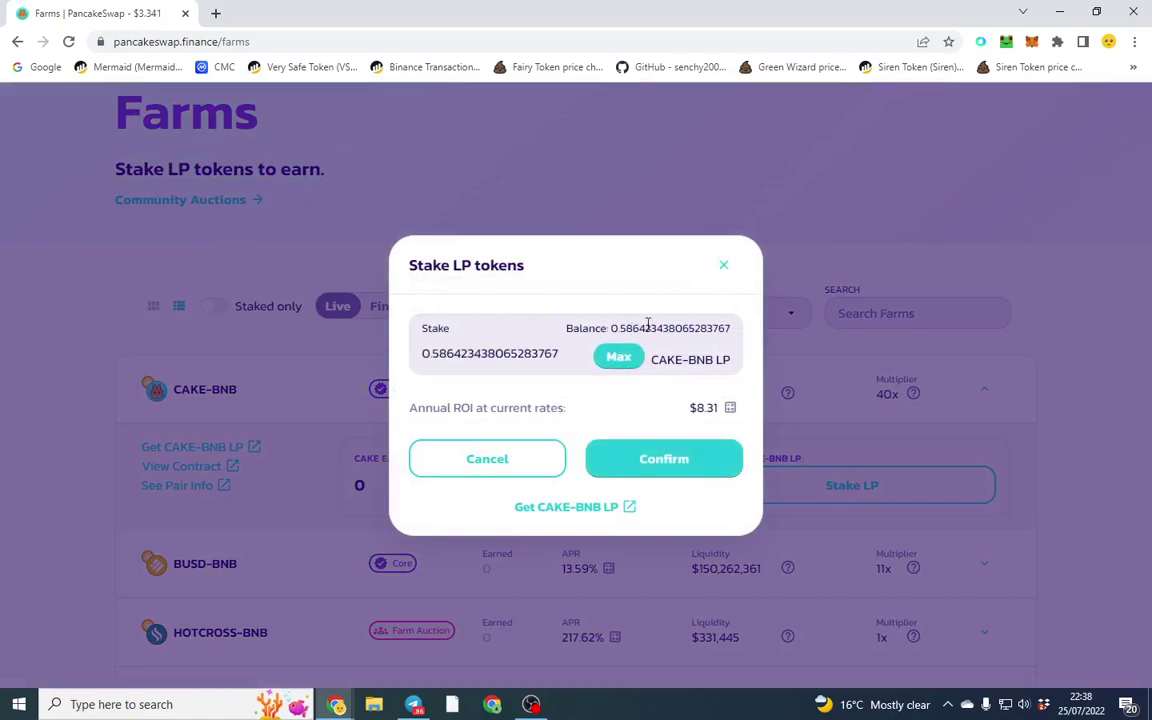
Step: Check the LP balance and its USD value, and calculate the return for 1 day of staking in the ROI calculator
{"action": "left_click_drag", "start_coordinate": [613, 328], "coordinate": [674, 328]}
{"action": "left_click", "coordinate": [614, 328]}
{"action": "left_click", "coordinate": [730, 408]}
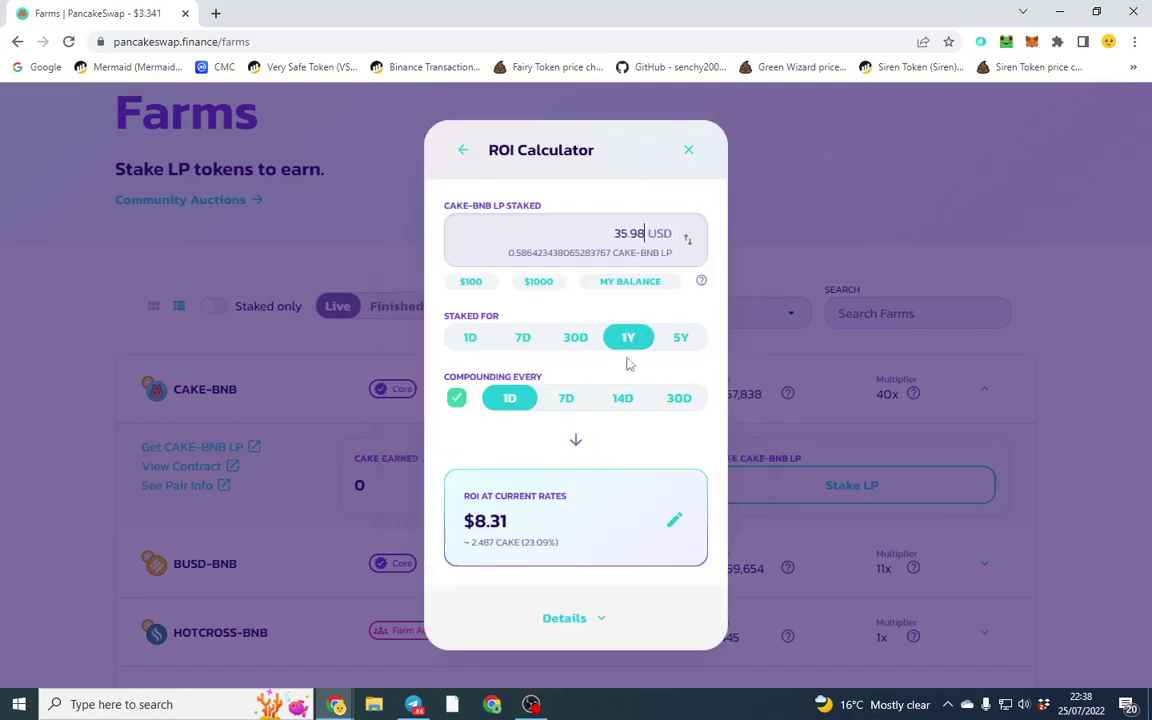
{"action": "left_click", "coordinate": [470, 337]}
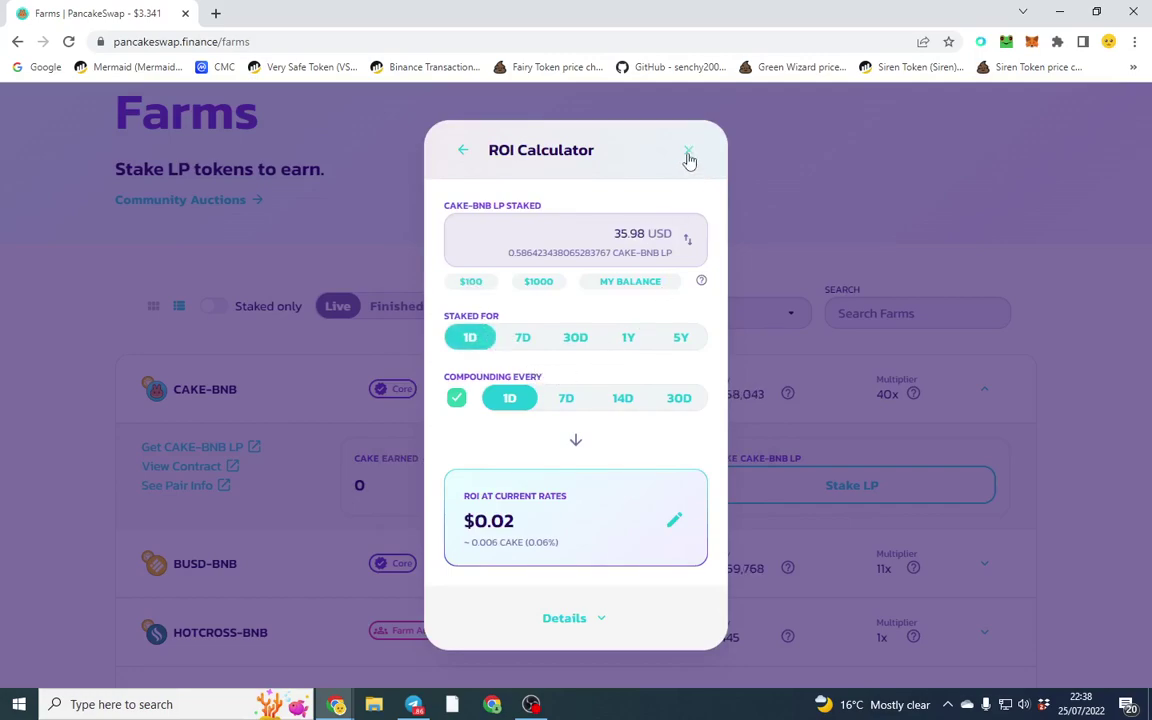
{"action": "left_click", "coordinate": [688, 153]}
{"action": "left_click", "coordinate": [731, 409]}
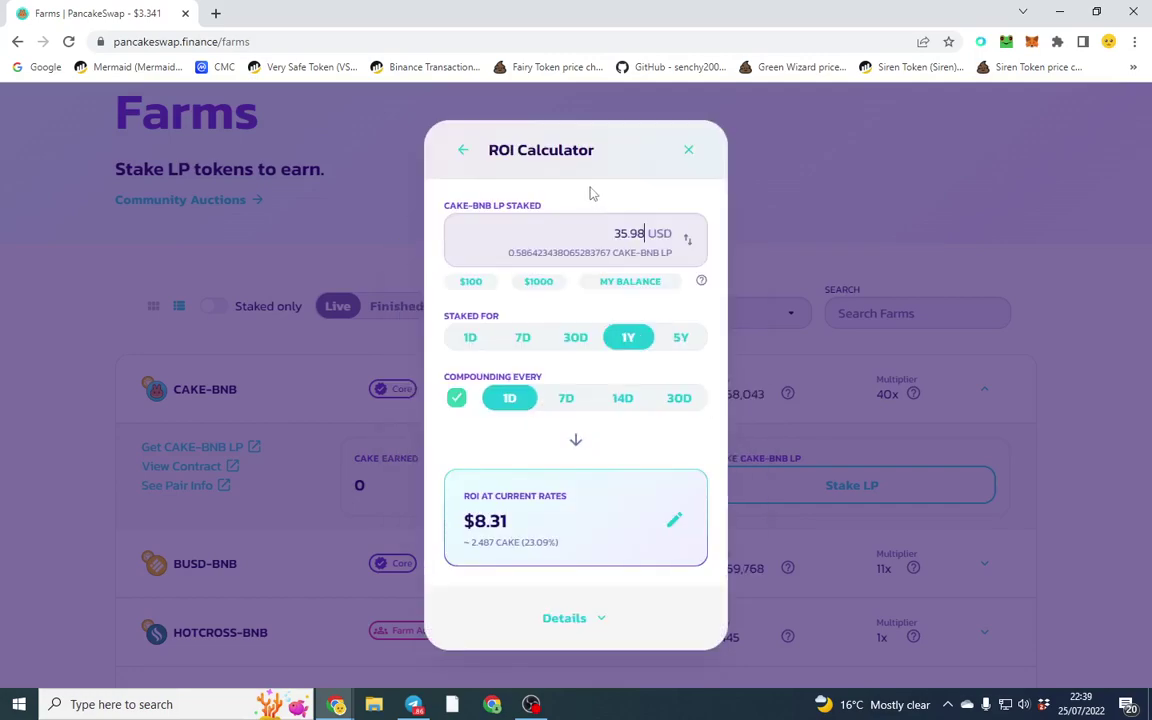
{"action": "double_click", "coordinate": [628, 234]}
{"action": "left_click", "coordinate": [688, 153]}
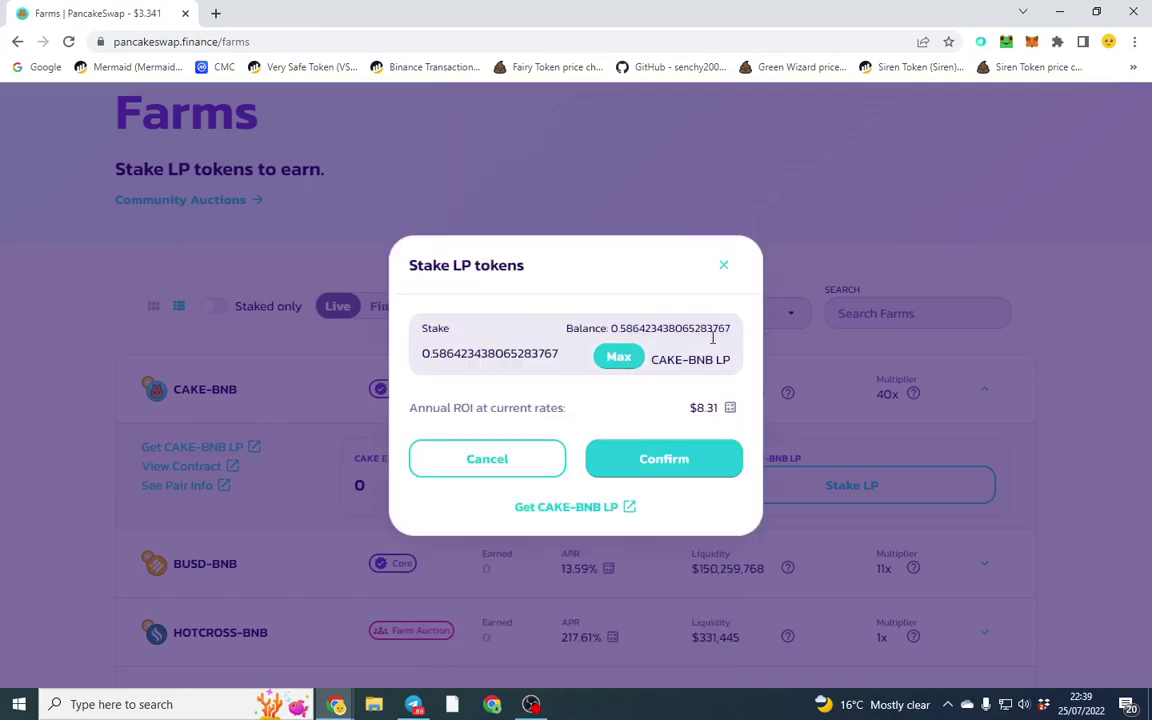
Step: Confirm staking the CAKE-BNB LP tokens in the farm and approve the transaction in MetaMask
{"action": "left_click", "coordinate": [692, 458]}
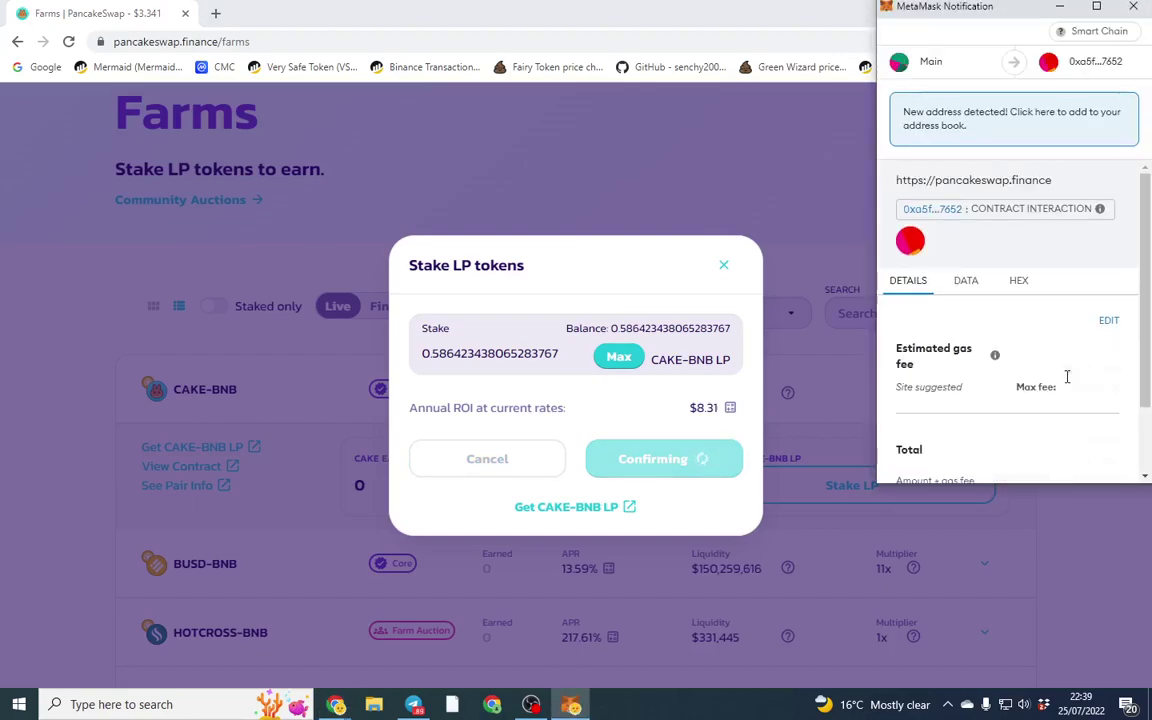
{"action": "scroll", "coordinate": [1065, 380], "scroll_direction": "down", "scroll_amount": 2}
{"action": "left_click", "coordinate": [1069, 451]}
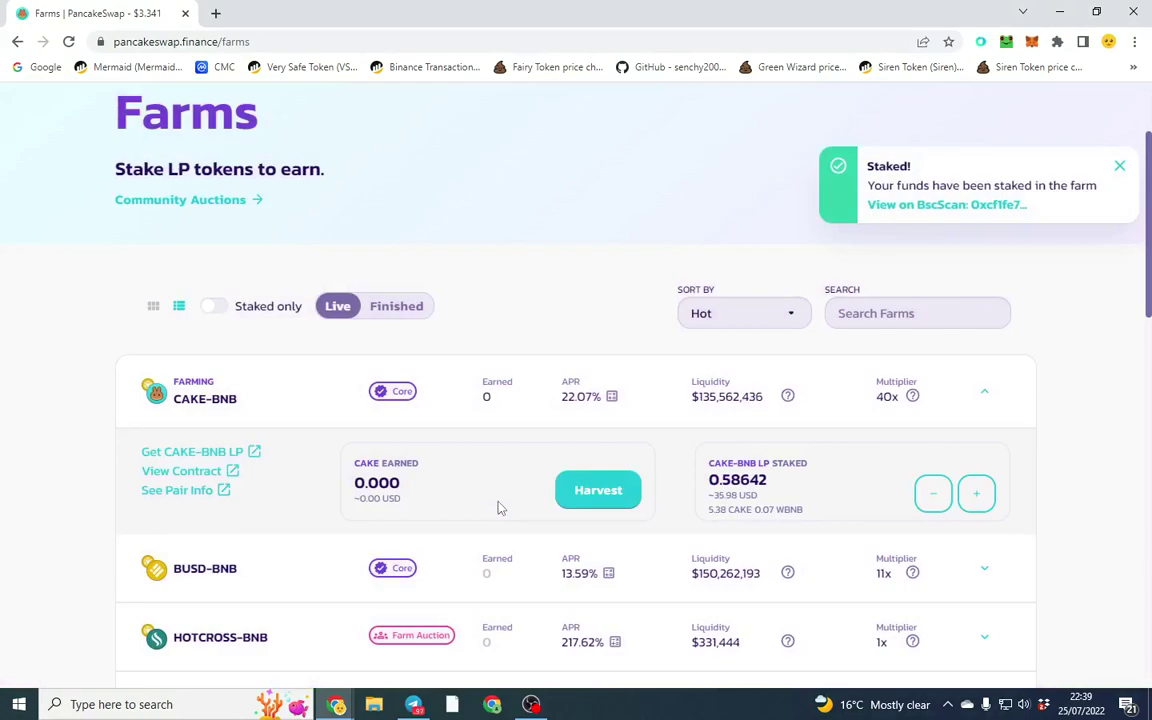
{"action": "left_click", "coordinate": [594, 494]}
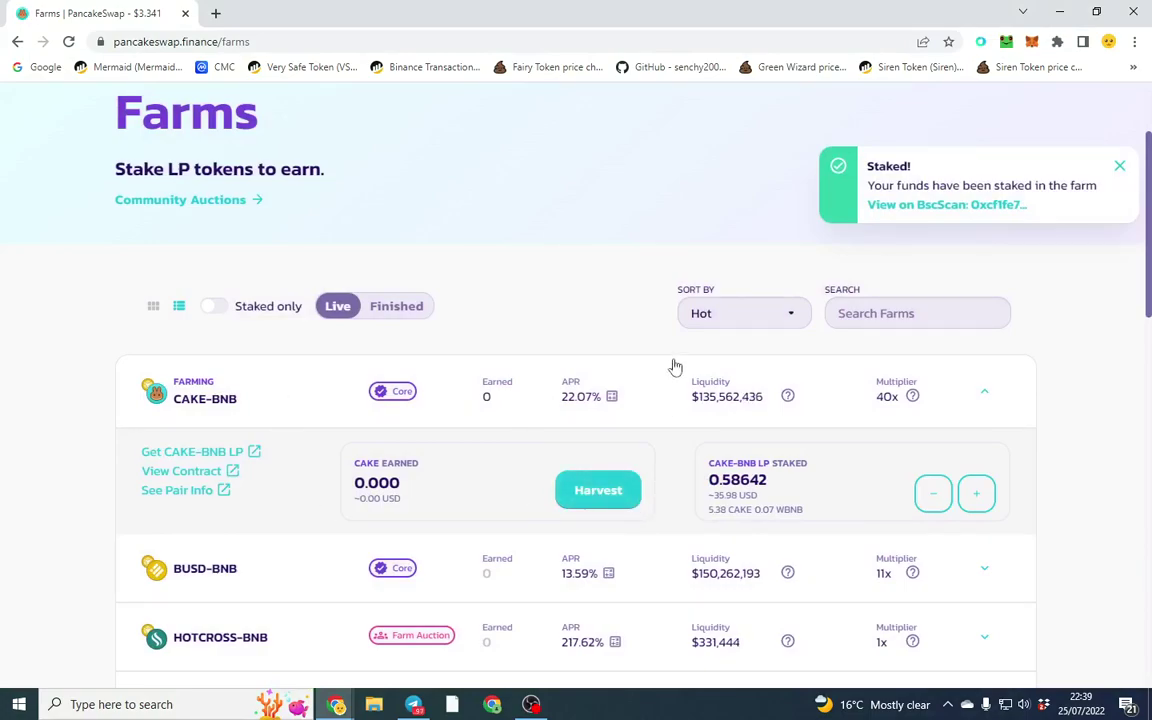